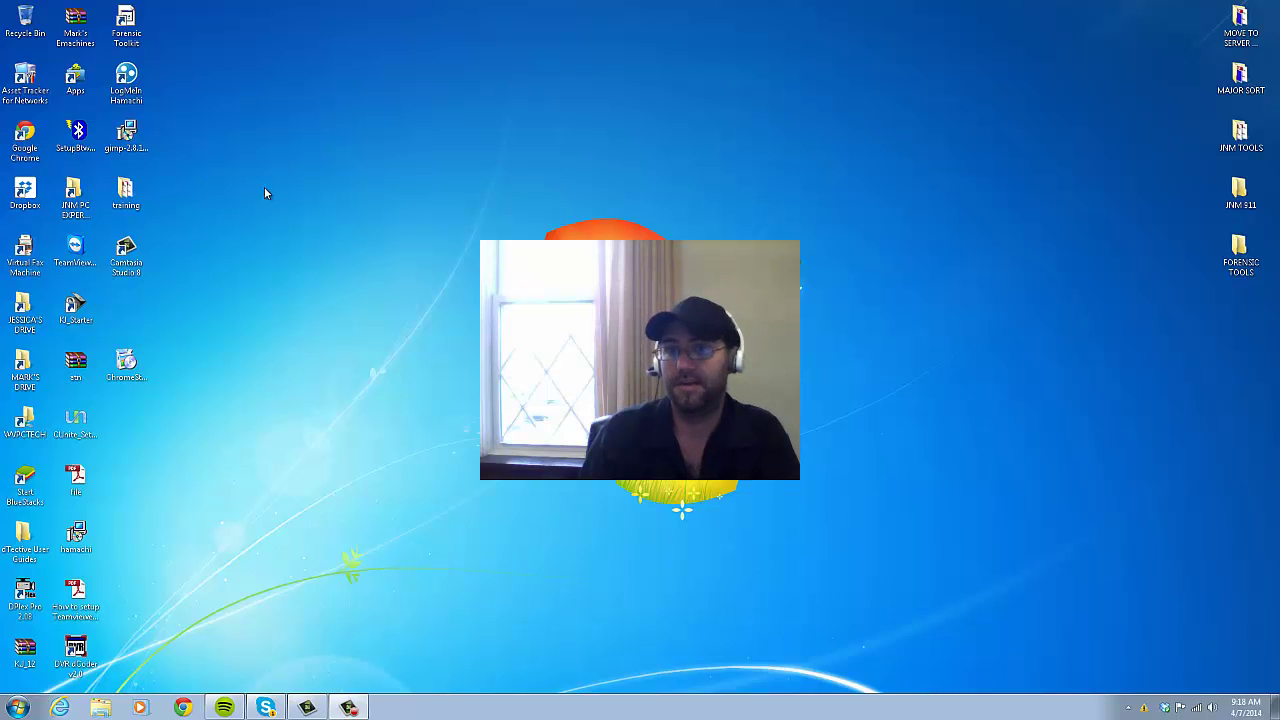
- Select the Chrome shortcut, glance at its taskbar task list, and dismiss the colour scheme notification
click(22, 146)
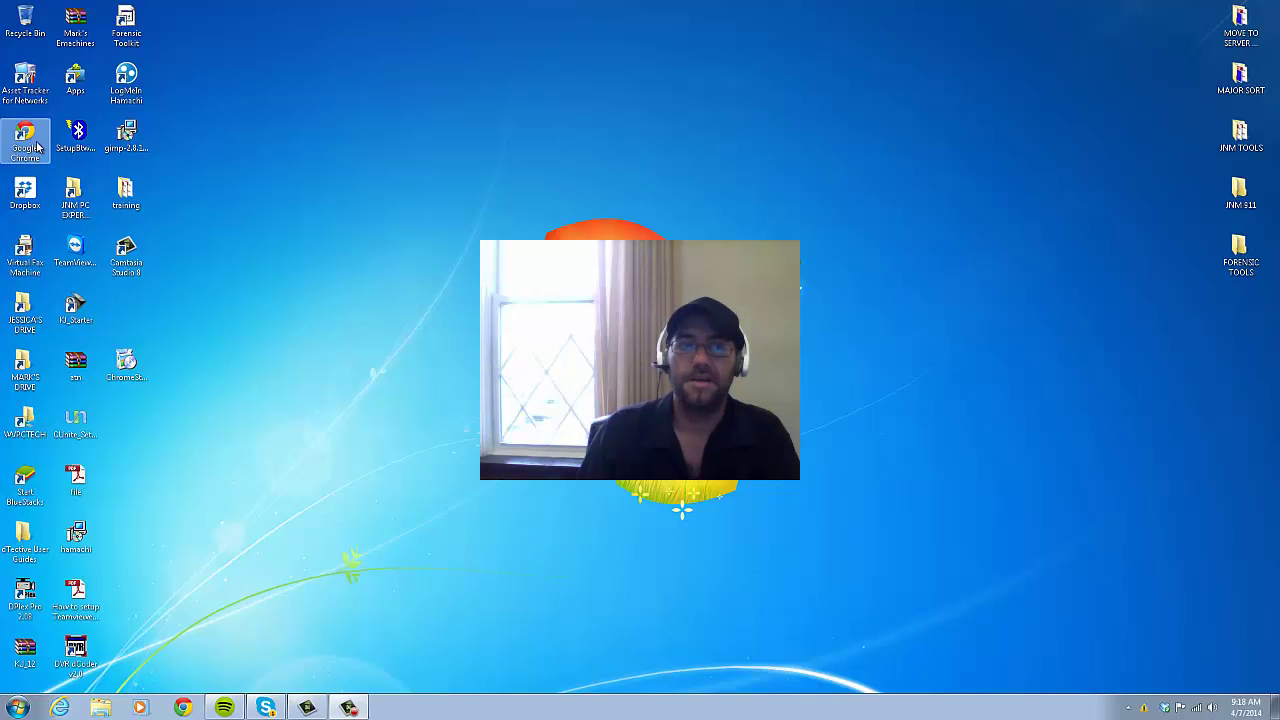
click(165, 400)
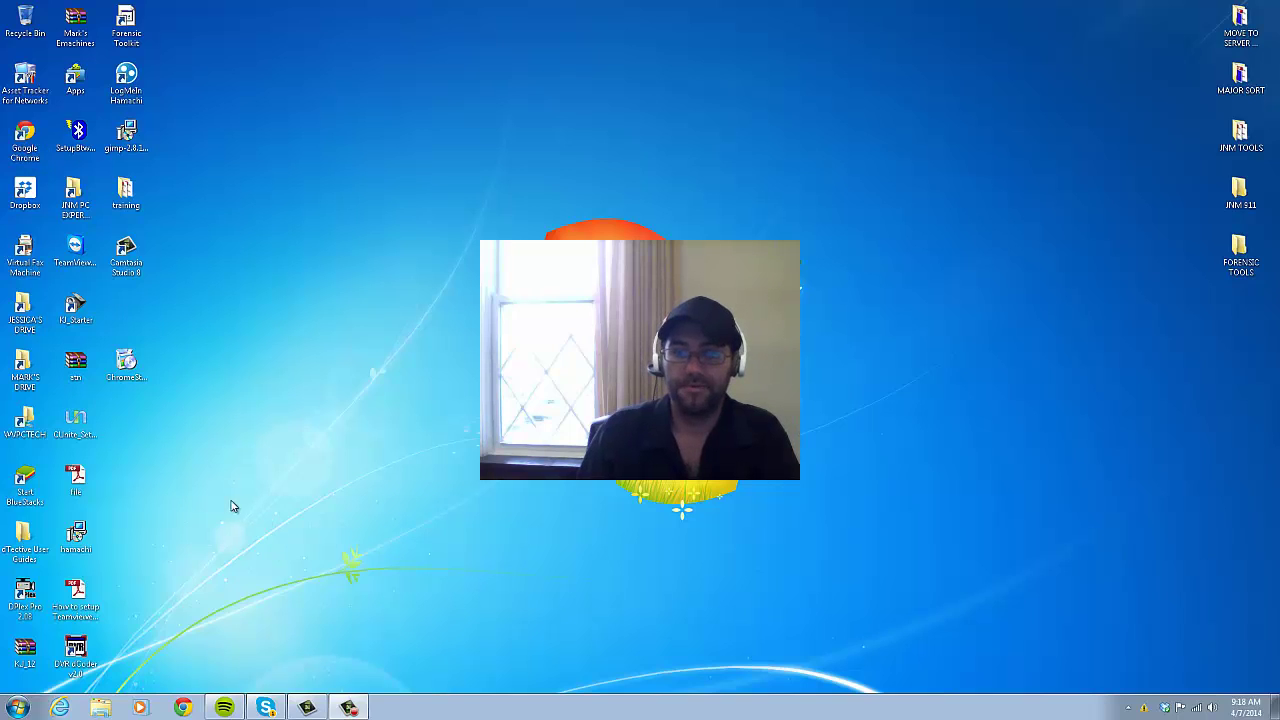
right_click(183, 708)
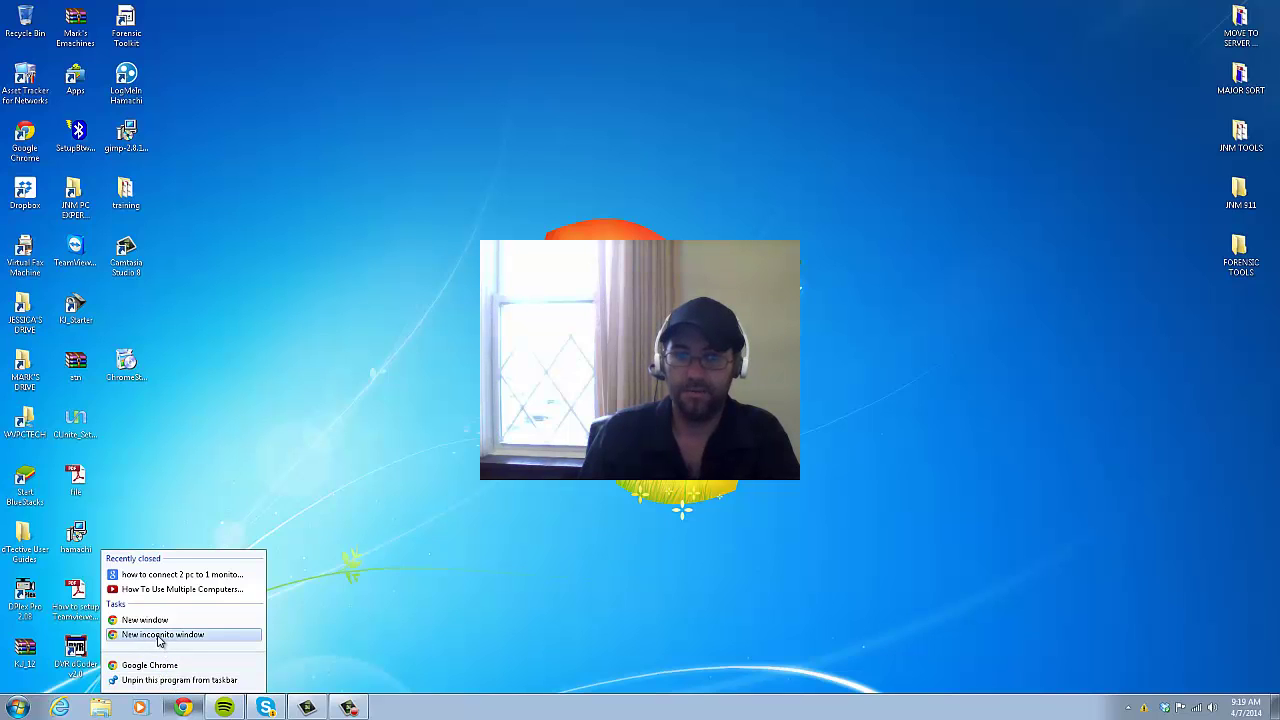
click(214, 497)
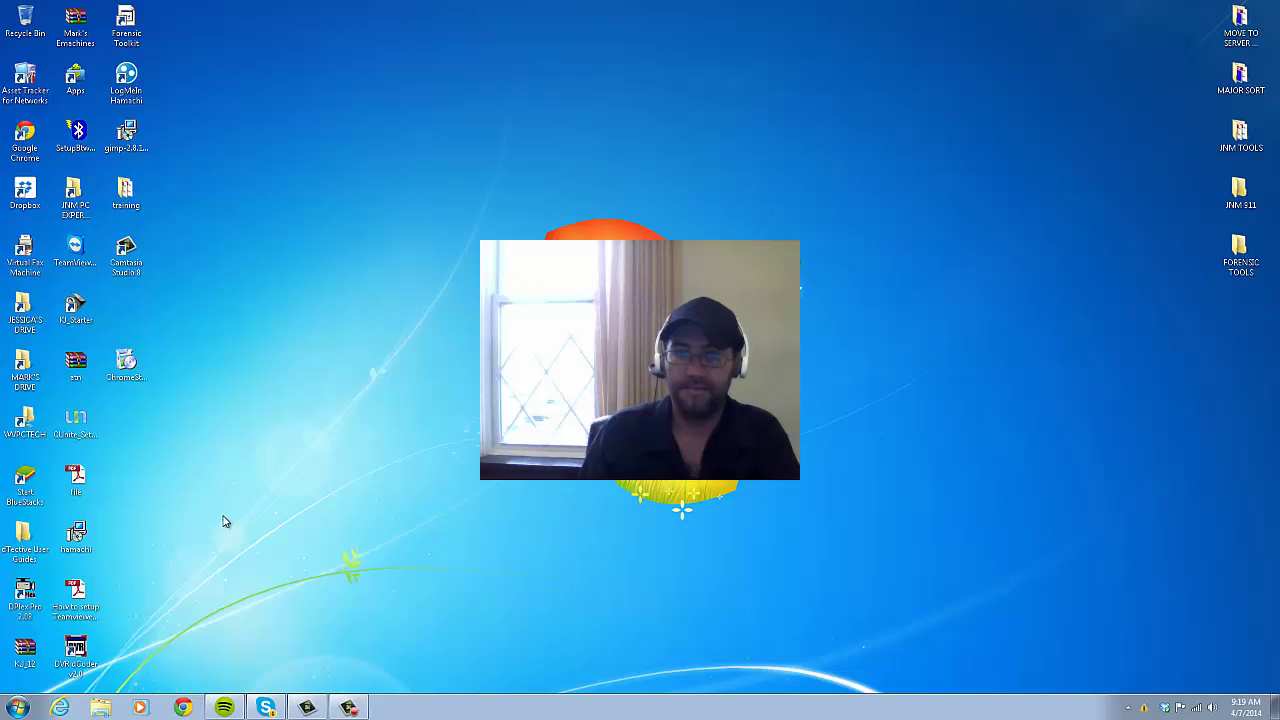
key(Down)
key(Down)
key(Down)
click(126, 564)
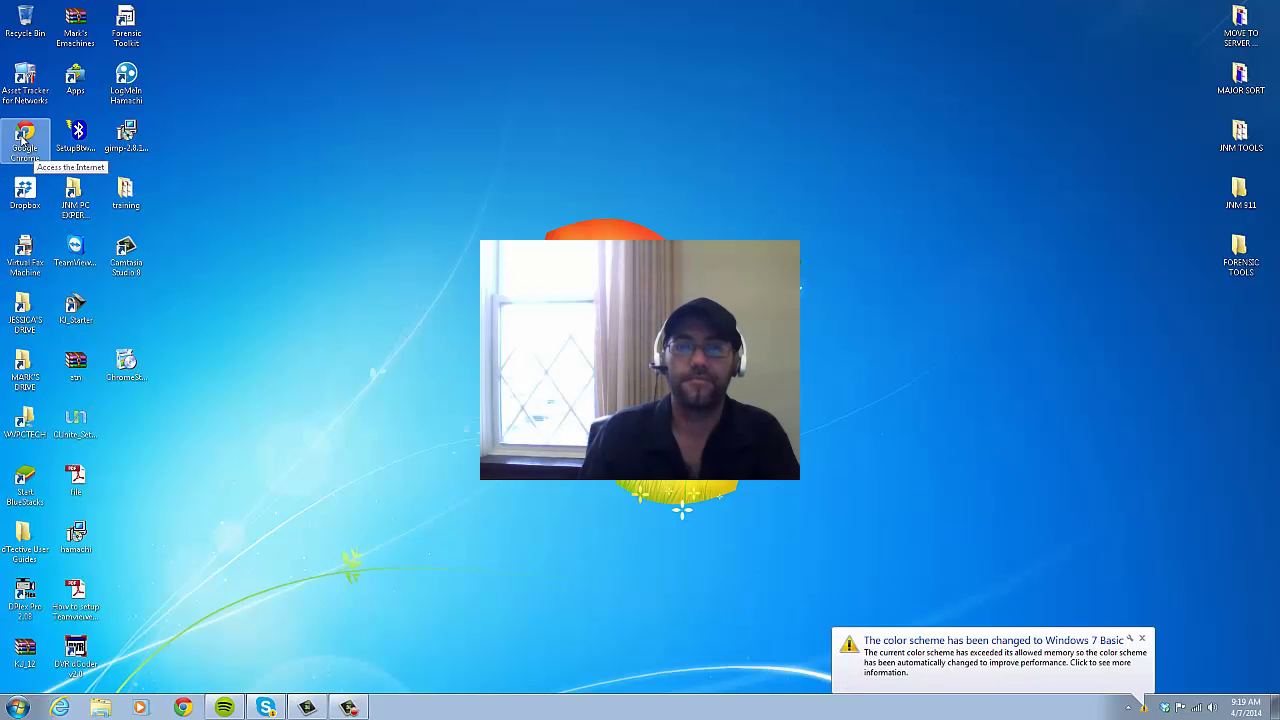
click(1142, 641)
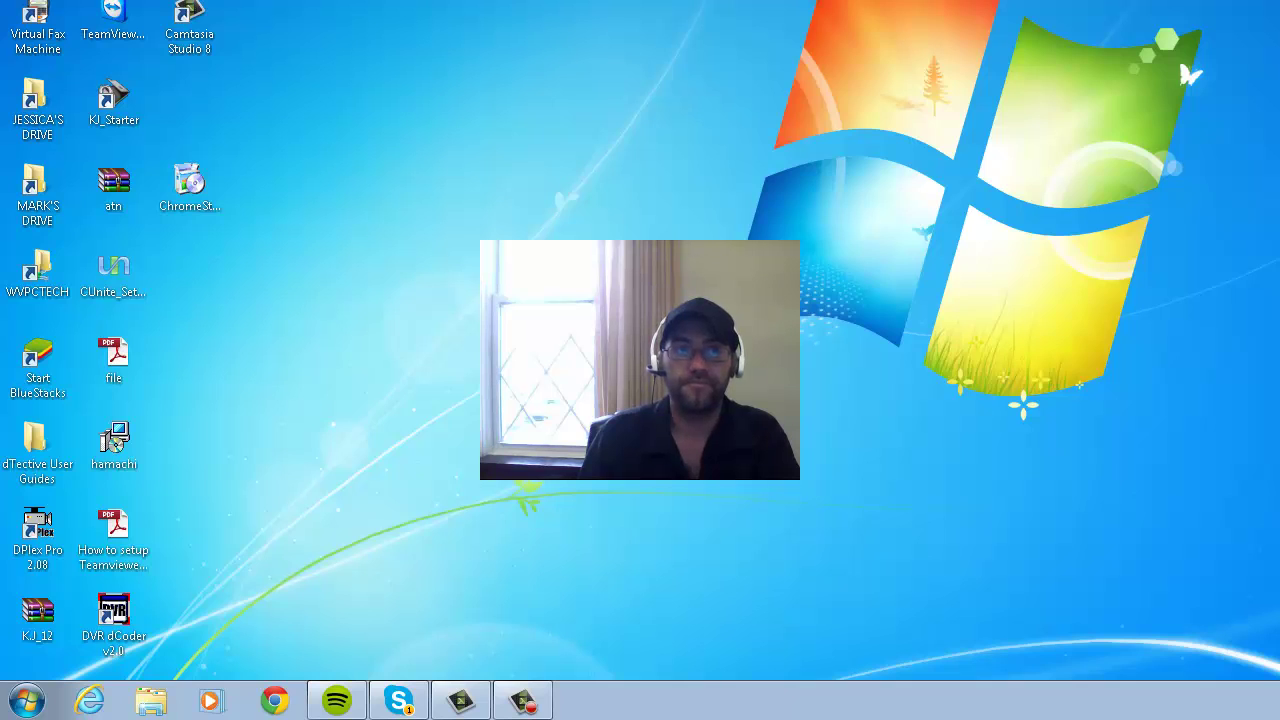
- Create a second Chrome shortcut and rename 'Google Chrome (2)' to 'Google Chrome (safe mode)'
key(shift+F10)
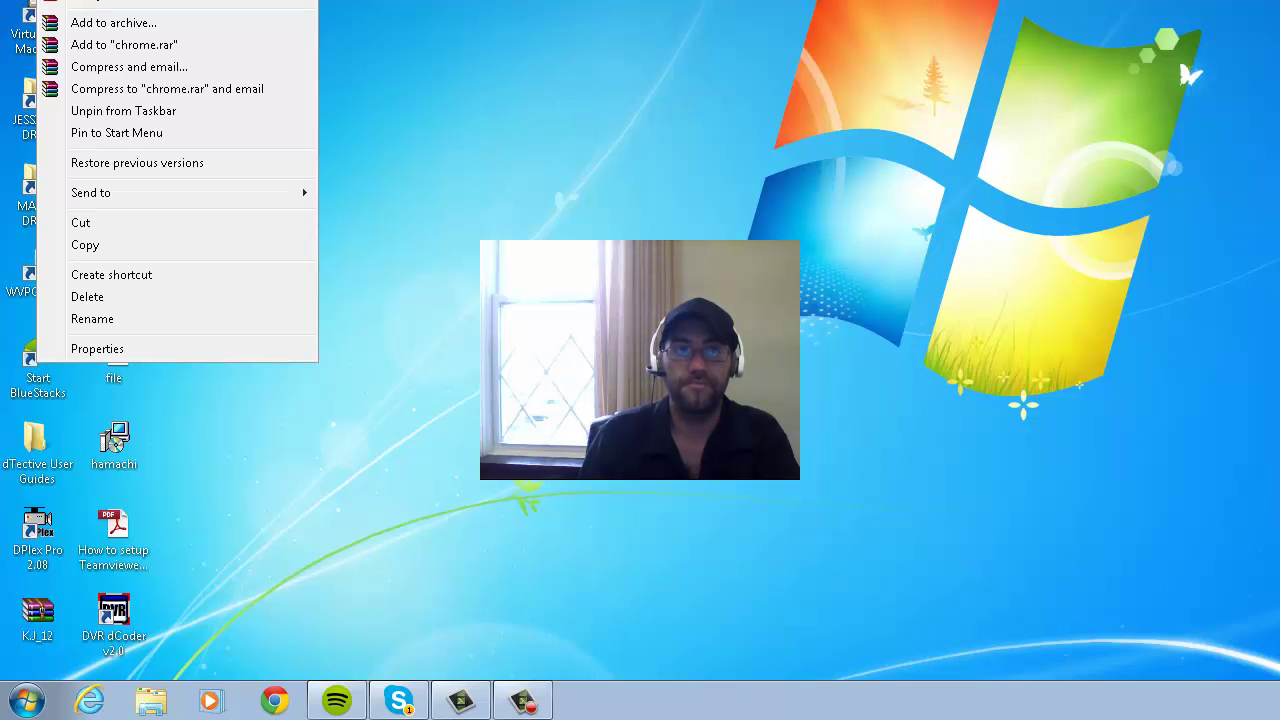
click(113, 284)
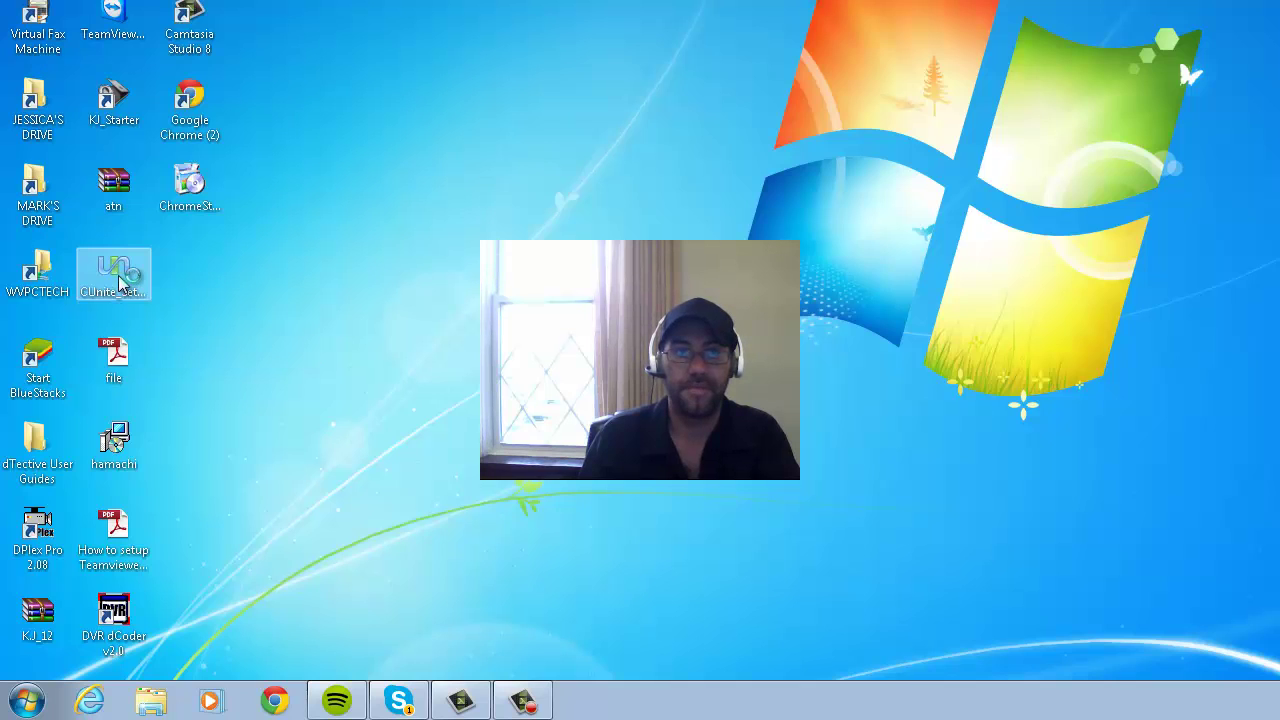
click(191, 132)
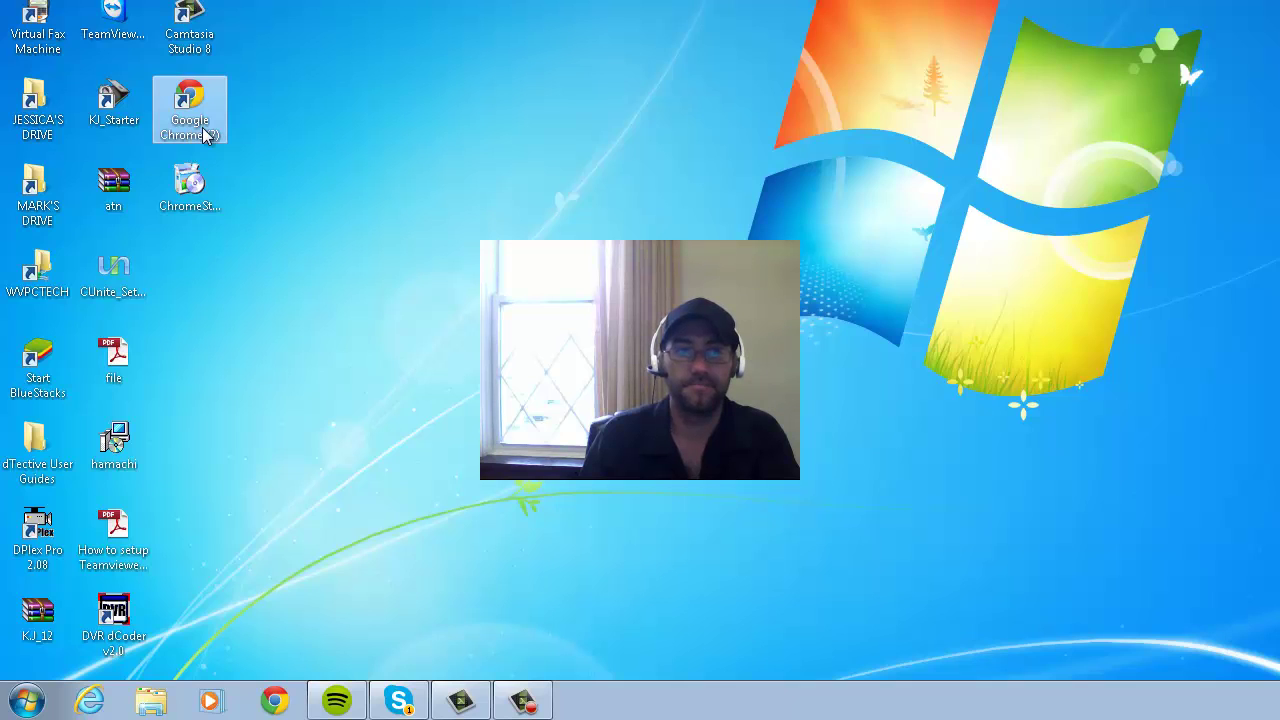
click(205, 135)
click(219, 130)
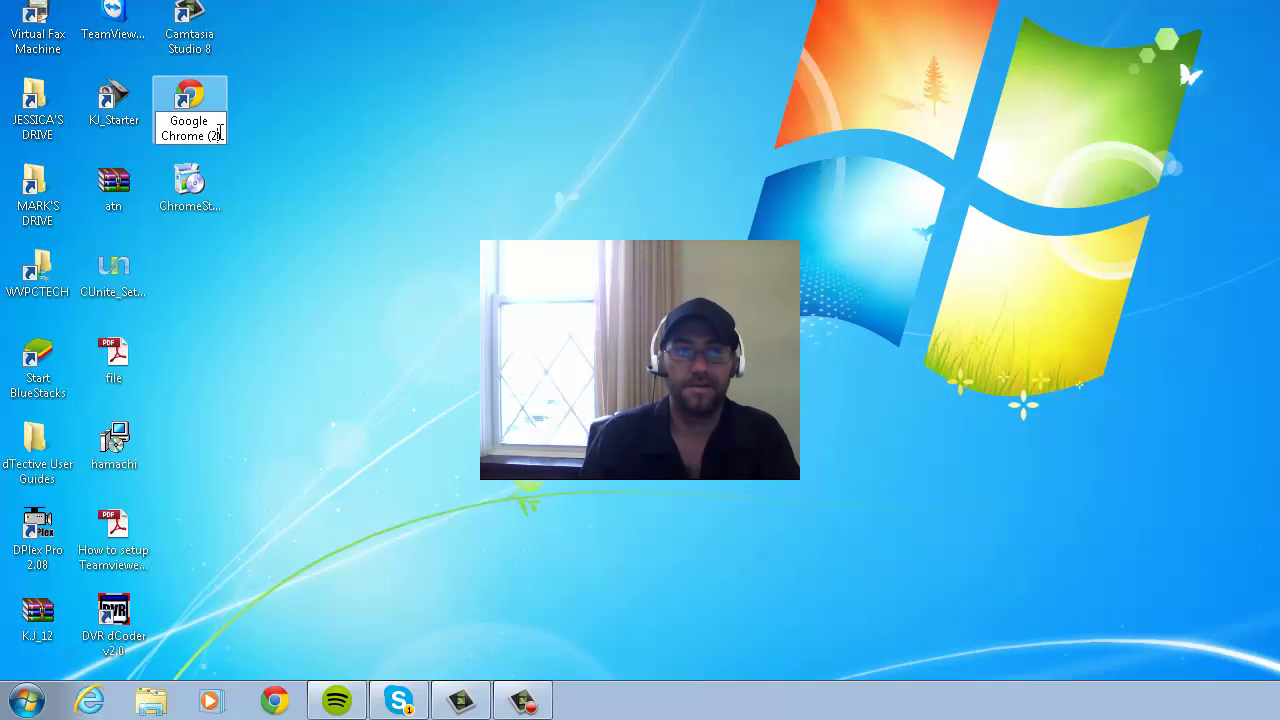
key(BackSpace)
key(BackSpace)
key(BackSpace)
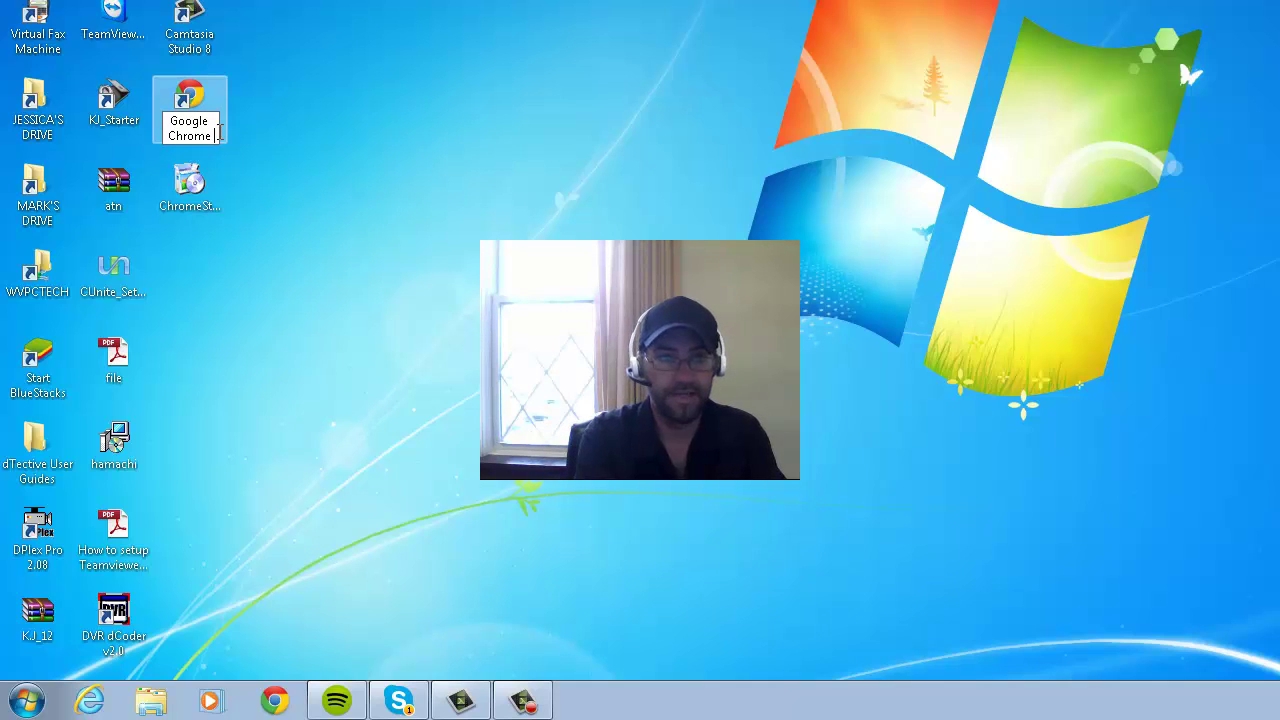
text(()
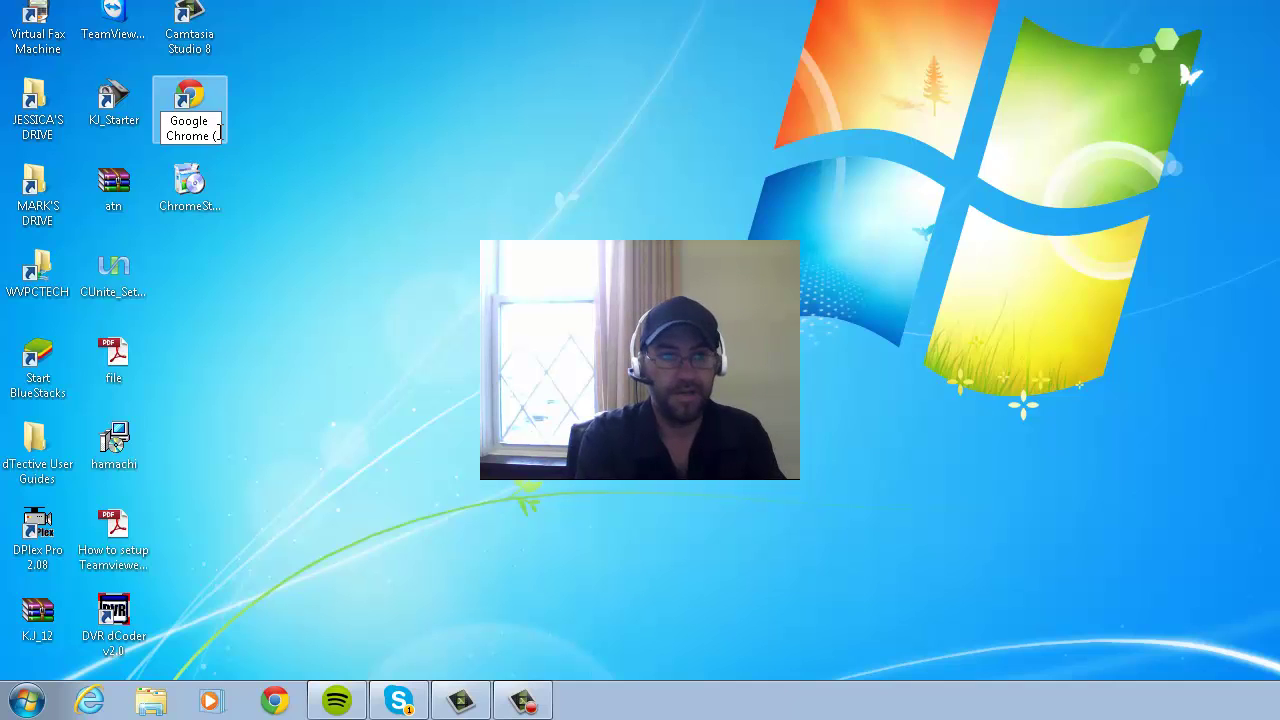
text(safe mod)
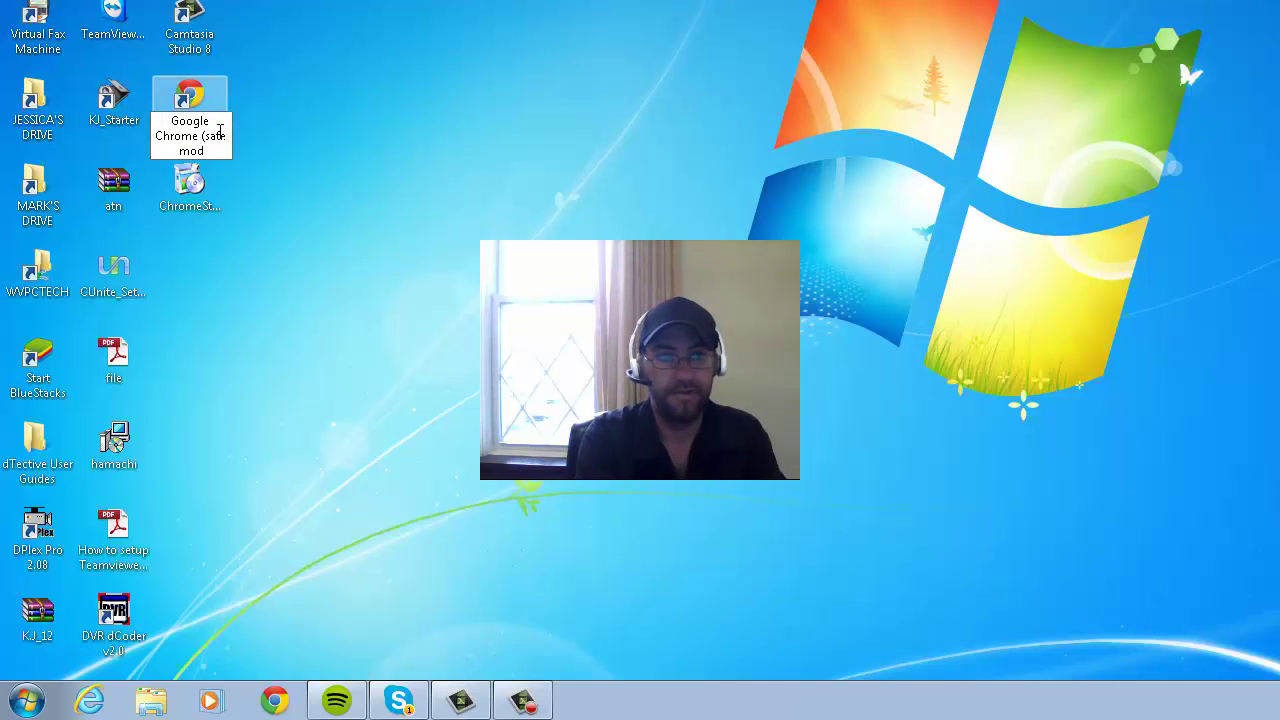
text(e))
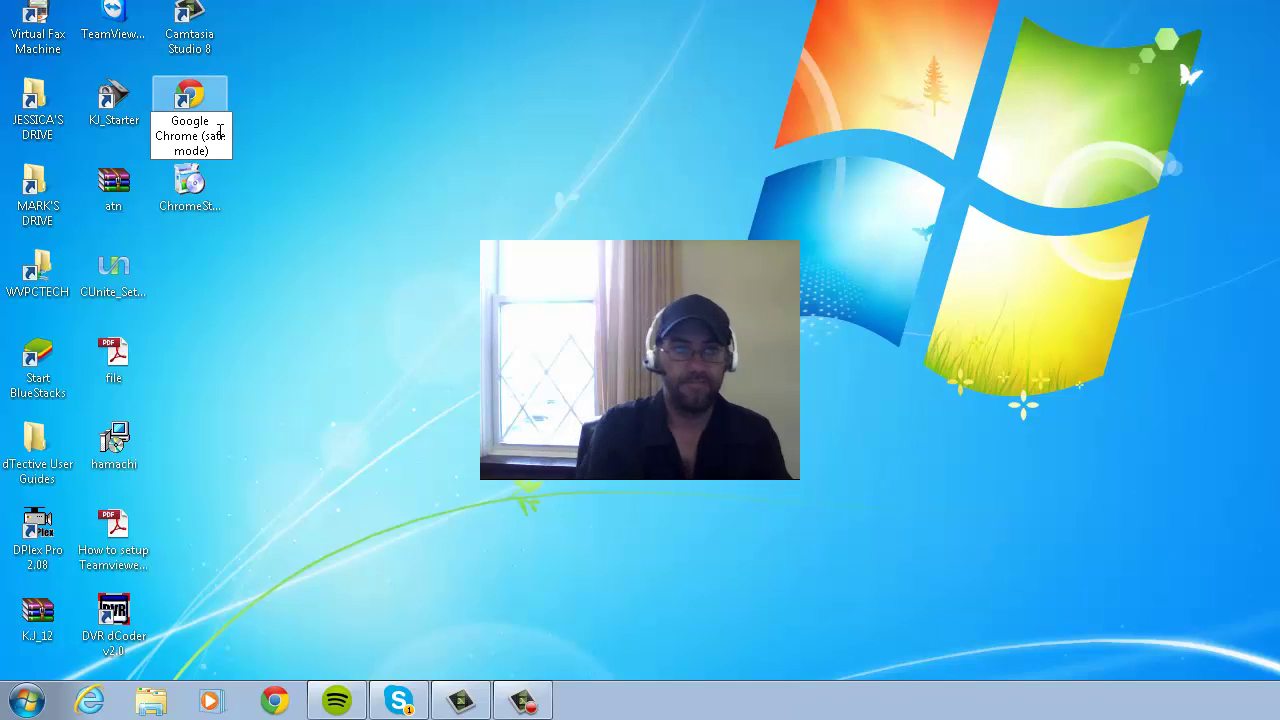
key(Return)
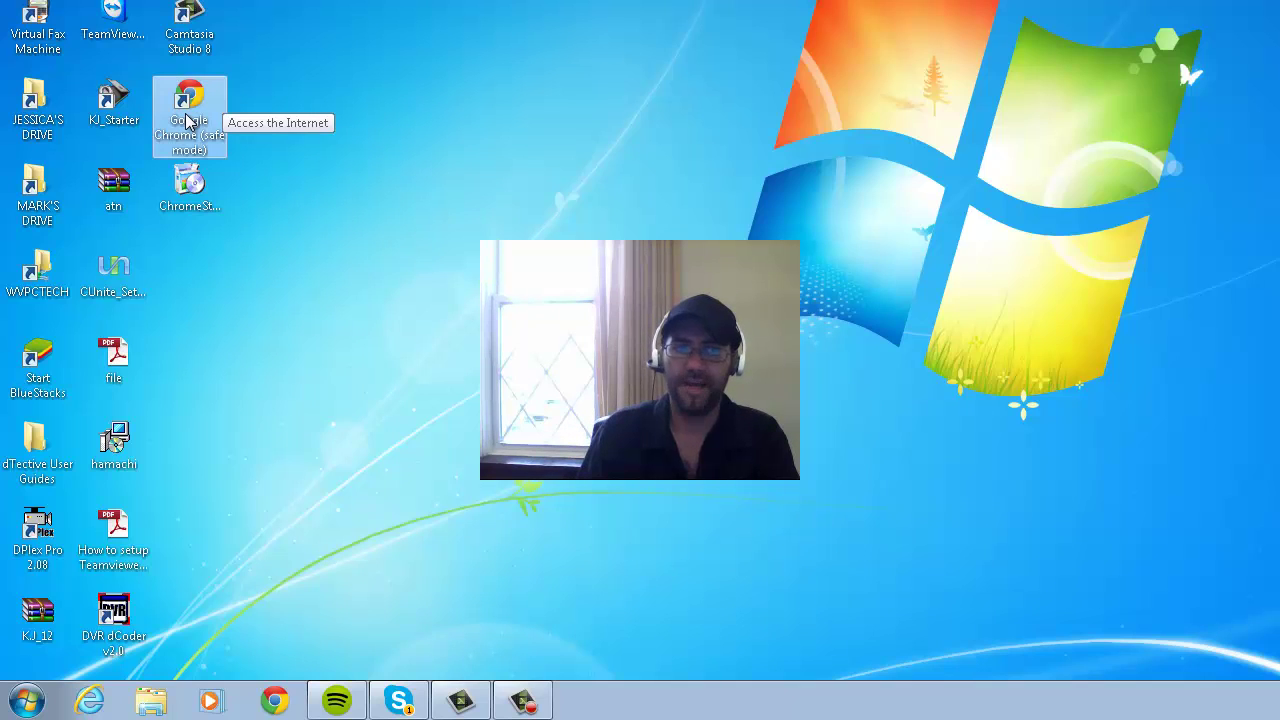
- In the safe mode shortcut's Properties, append the -incognito switch to the Target and apply it
double_click(187, 120)
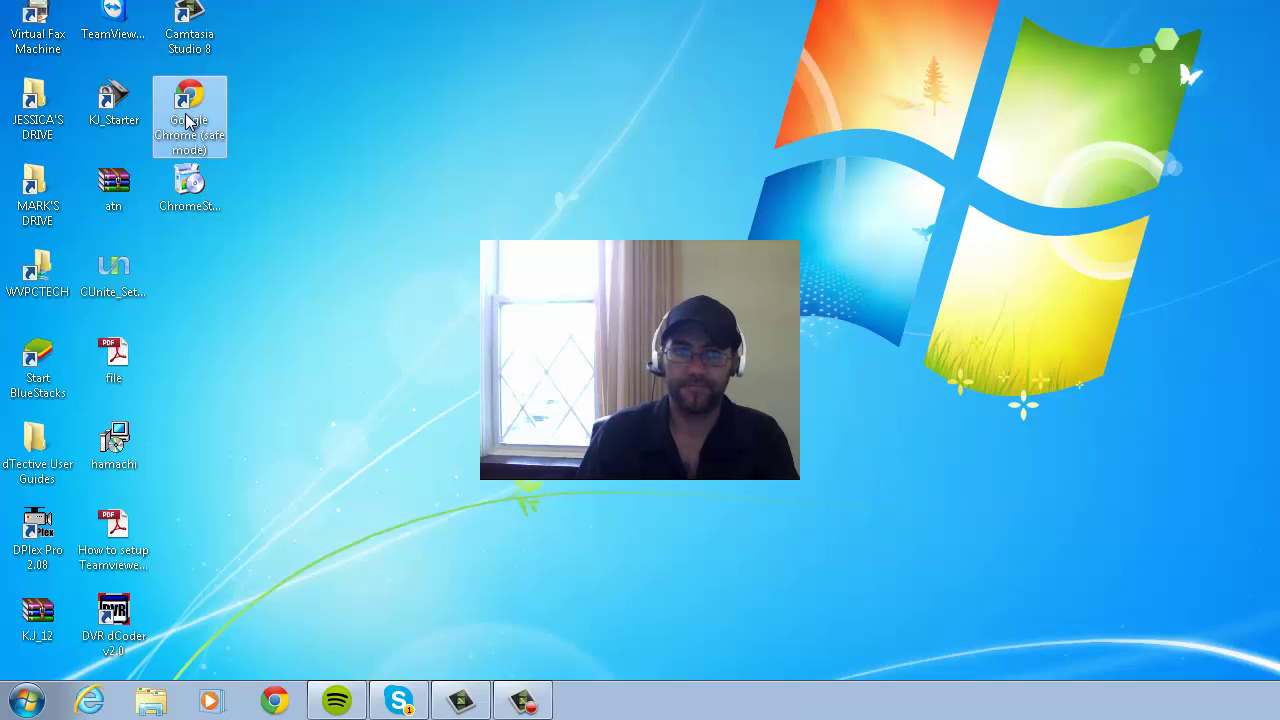
right_click(187, 113)
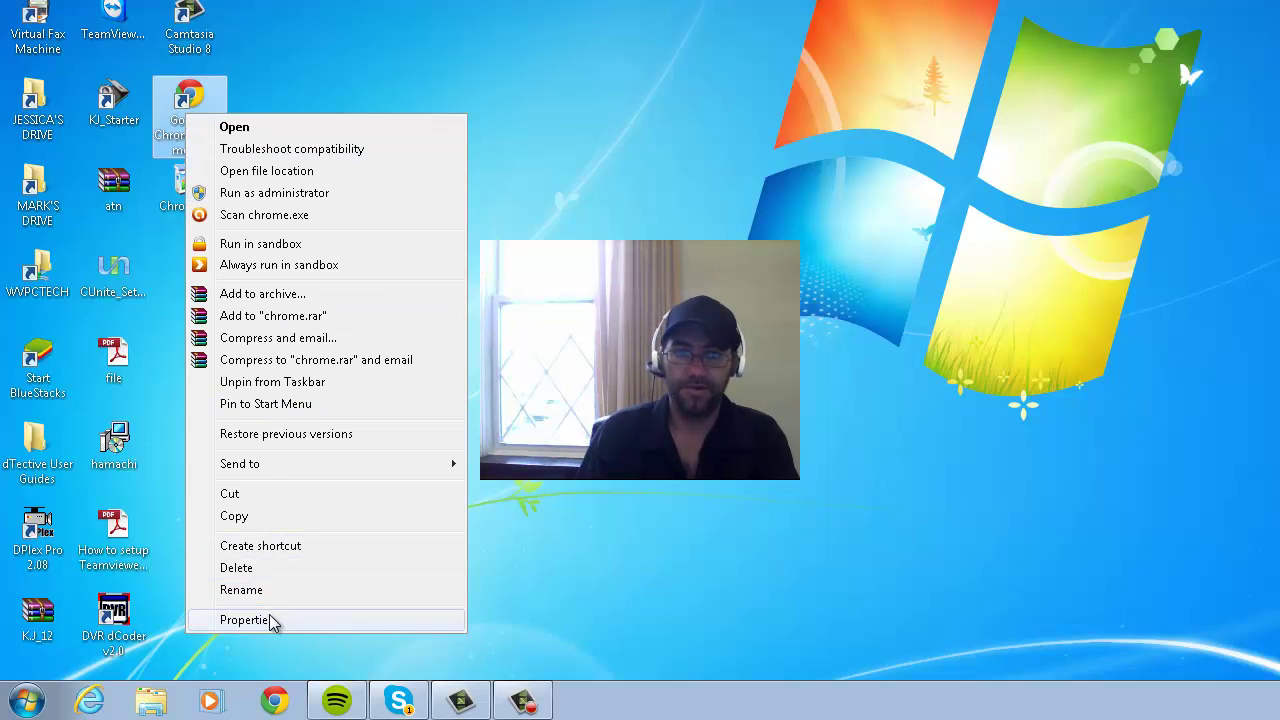
click(271, 620)
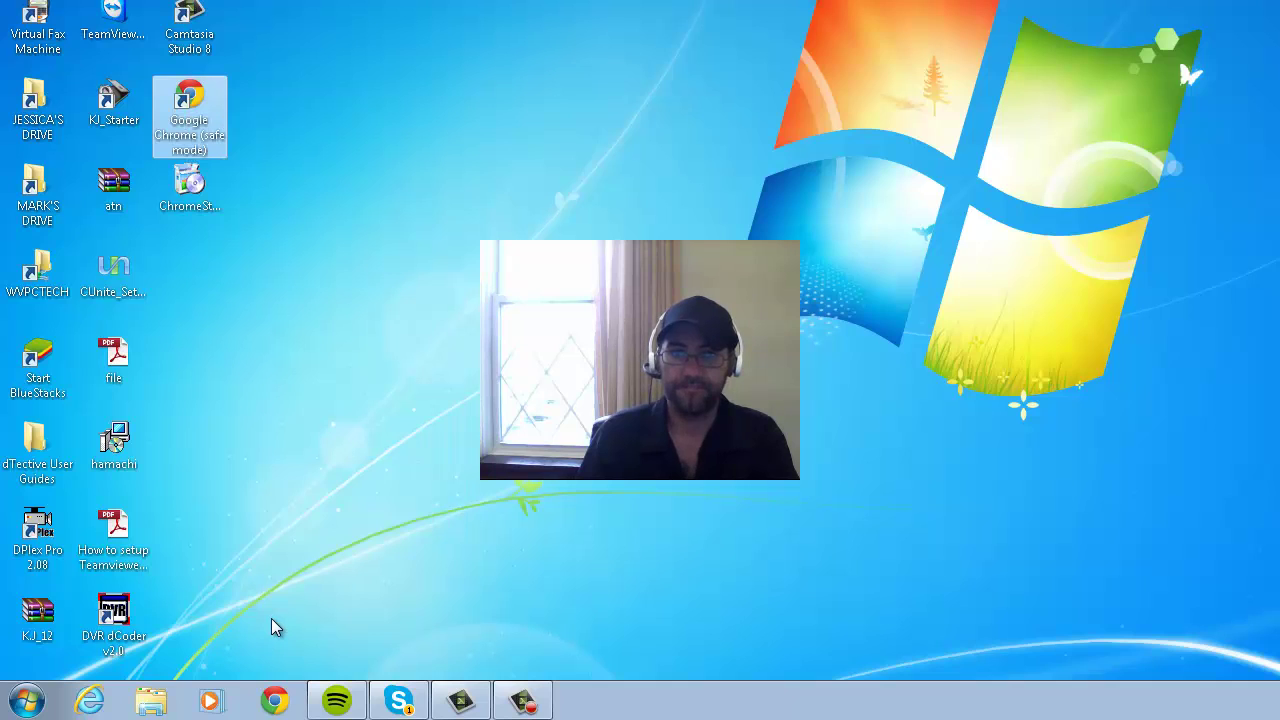
click(272, 619)
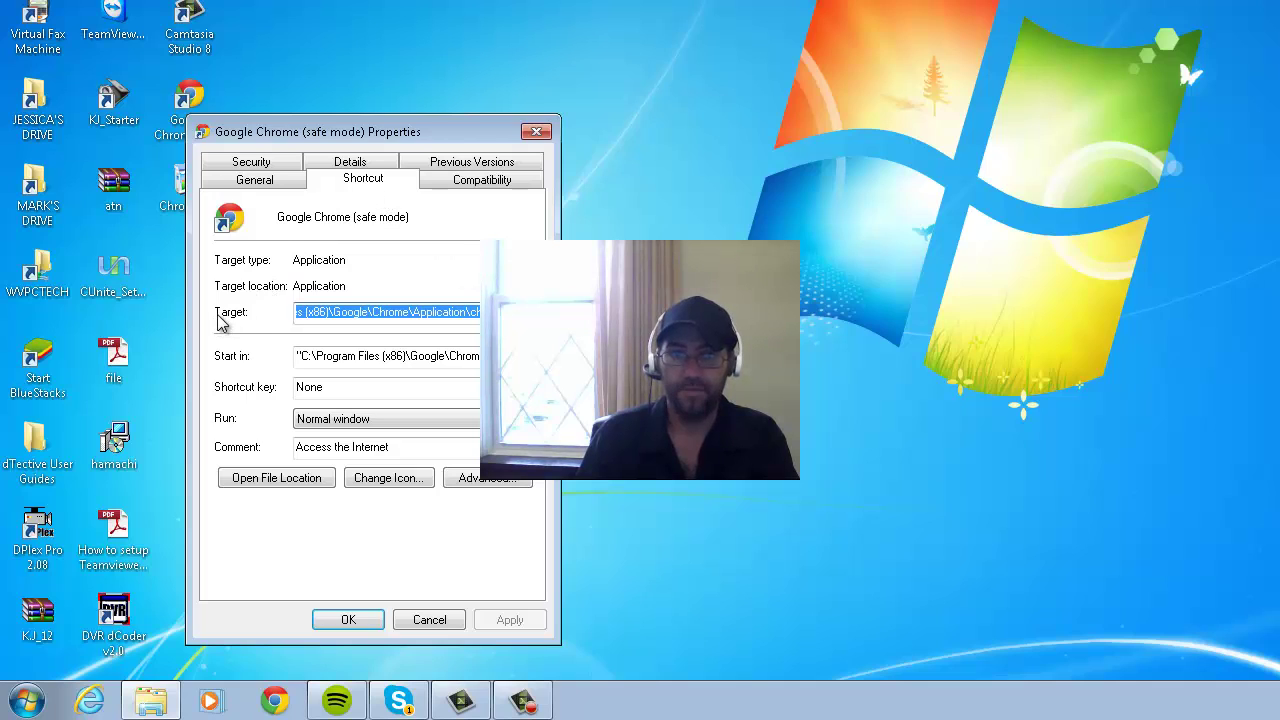
click(505, 312)
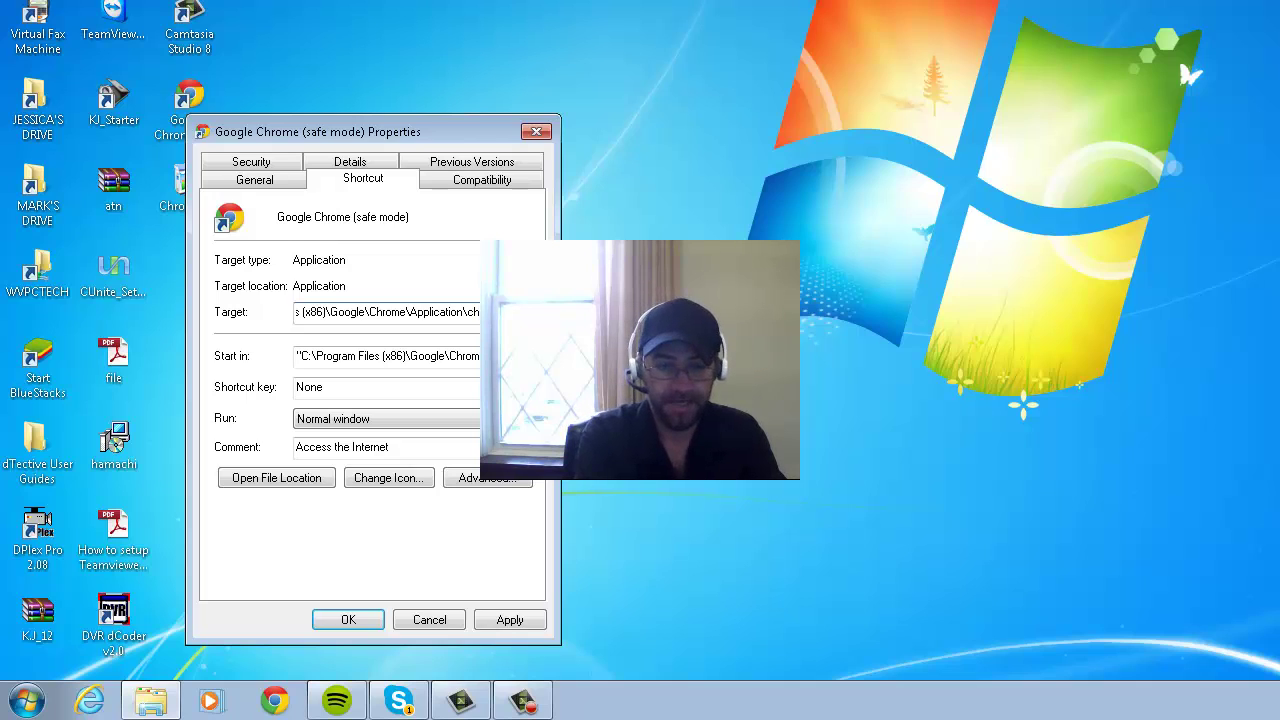
text(--)
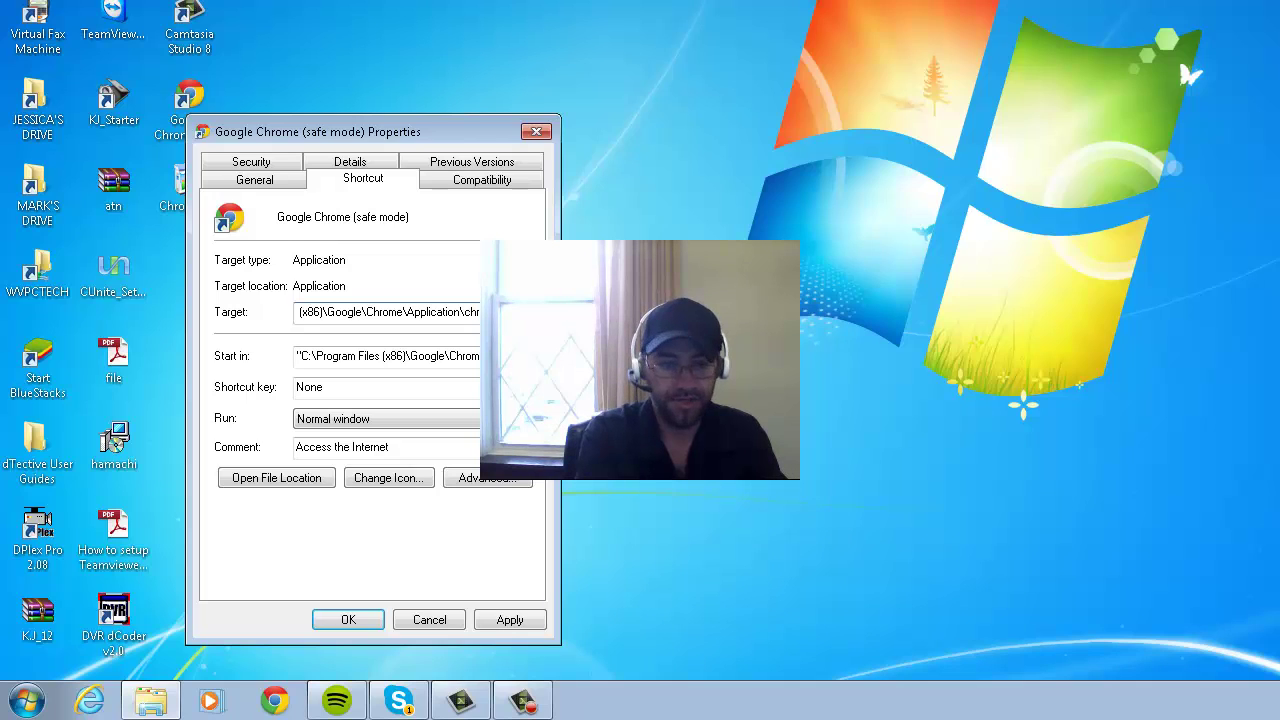
text(s)
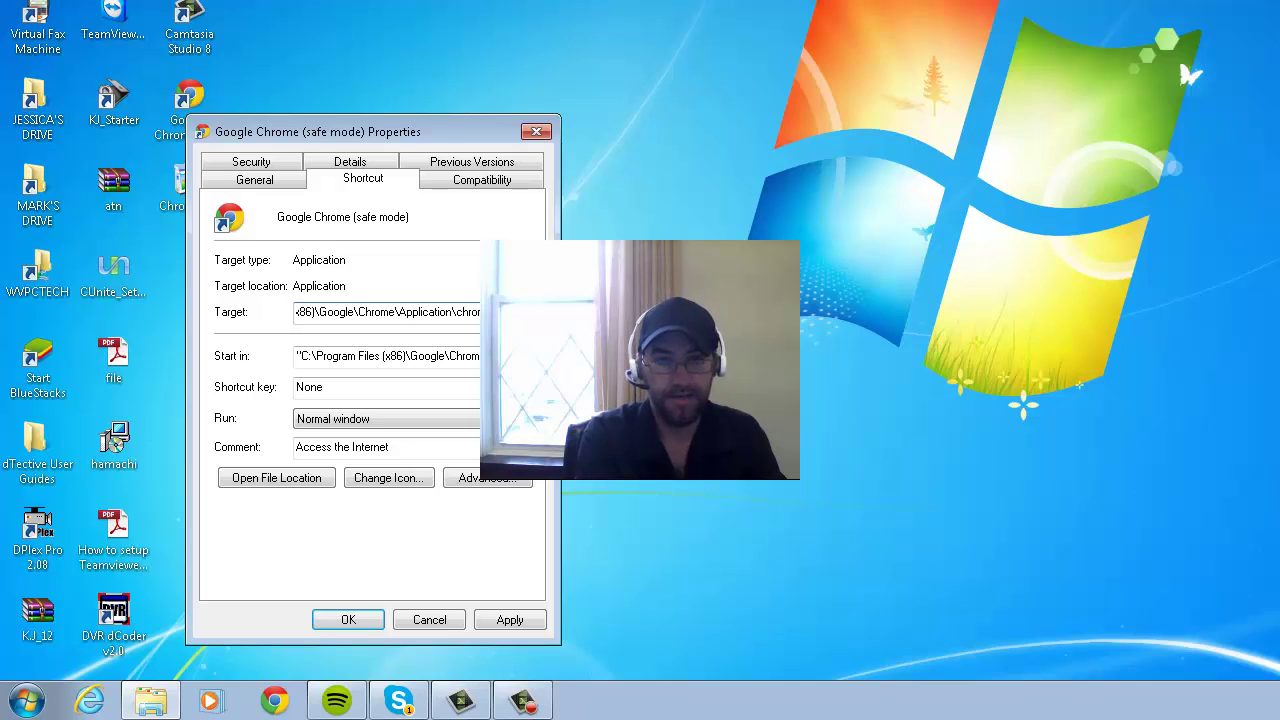
text(afe-mod)
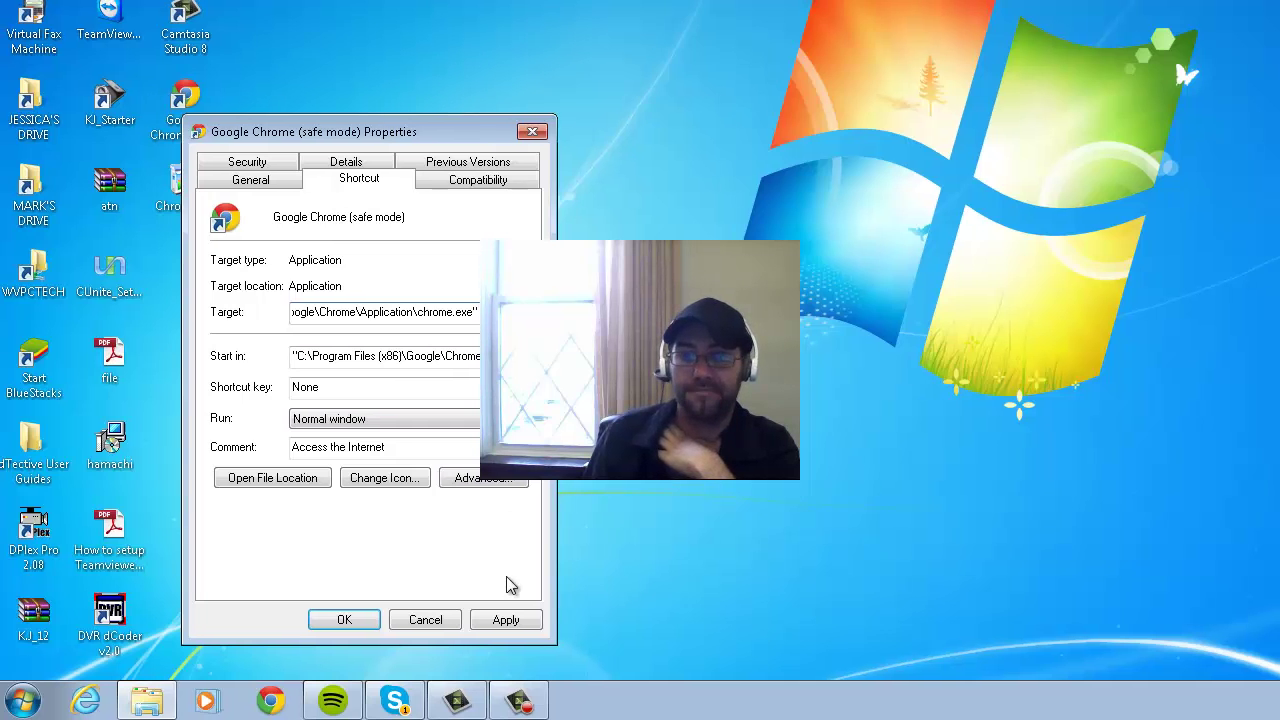
click(387, 621)
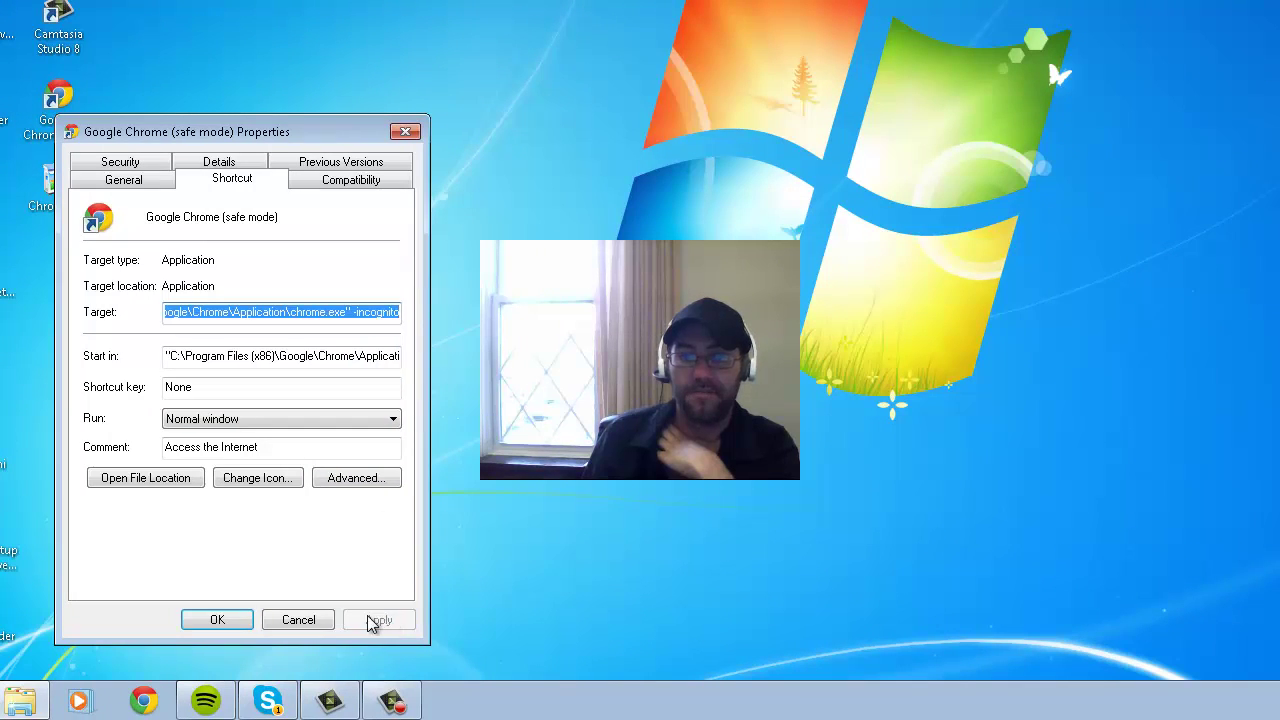
- Close Properties with OK and launch Google Chrome (safe mode) into an incognito window
click(216, 621)
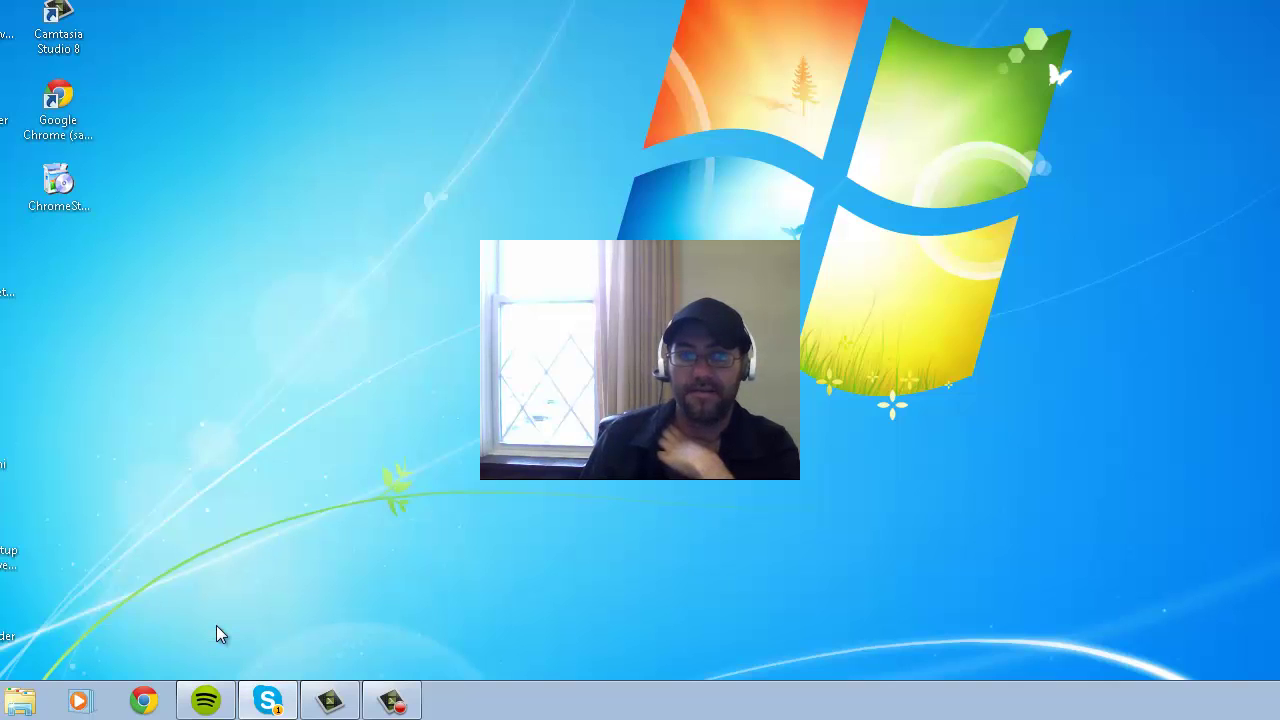
double_click(66, 106)
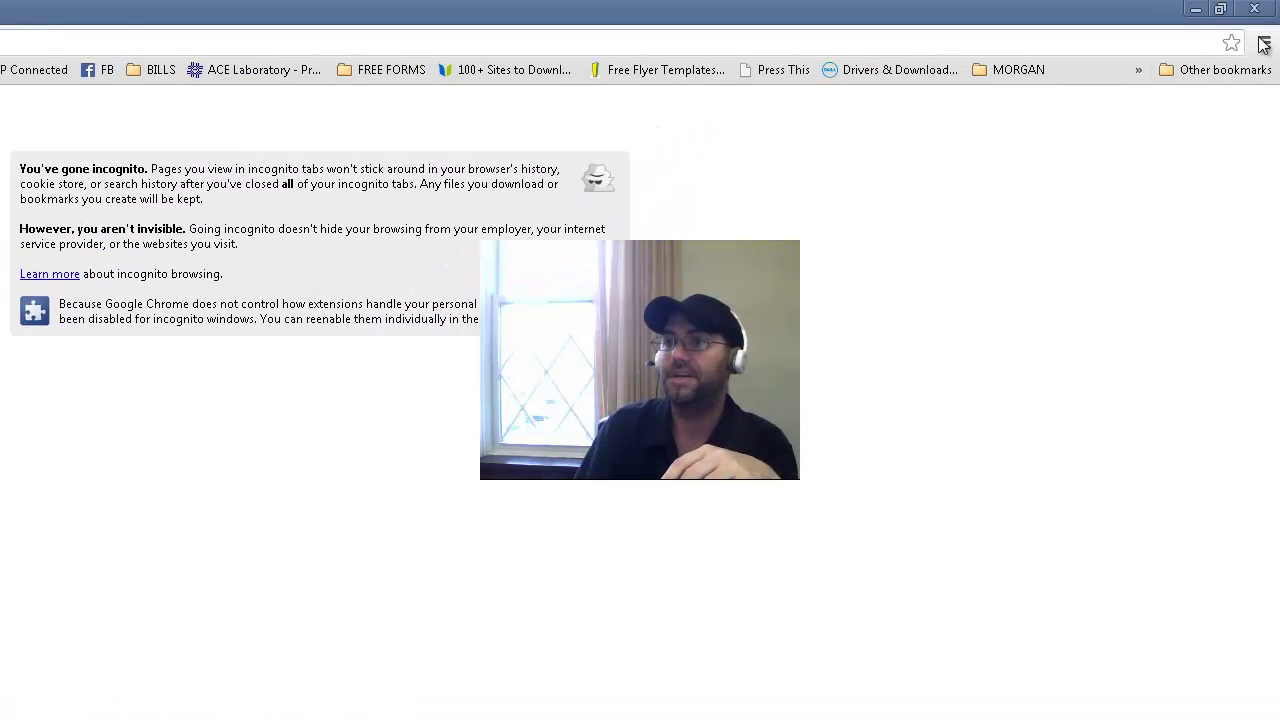
click(1263, 44)
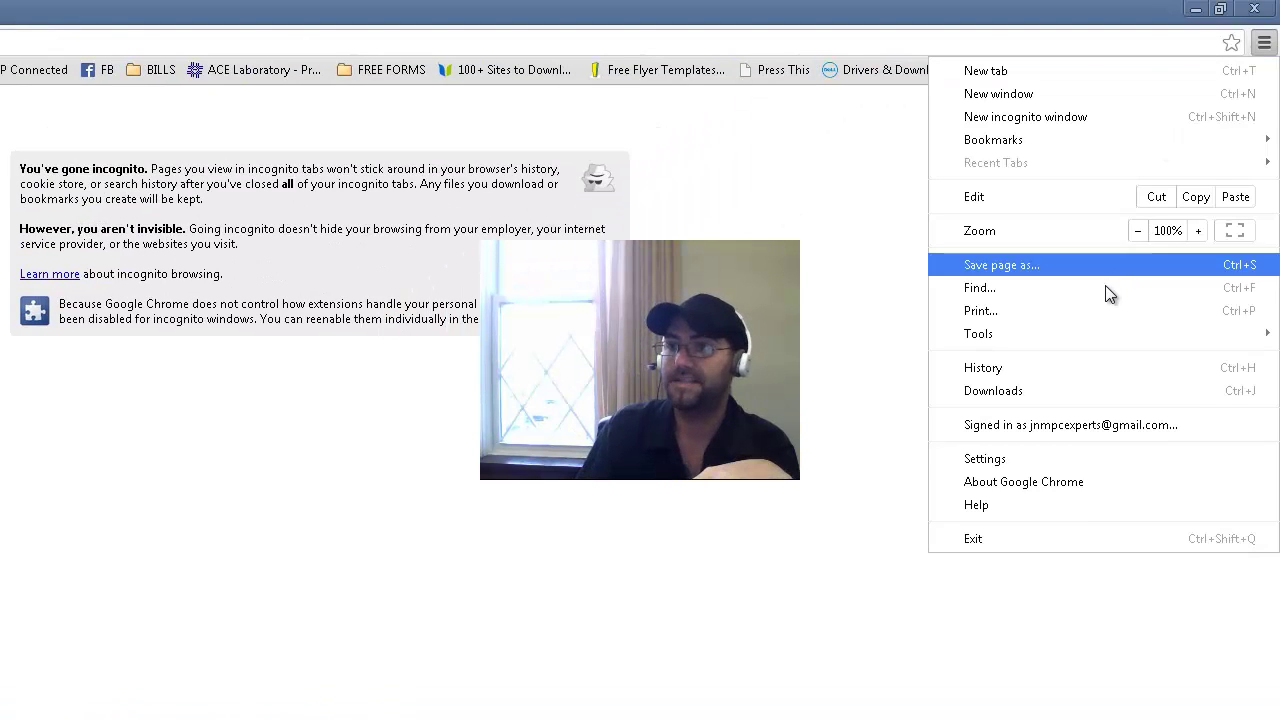
mouse_move(1017, 337)
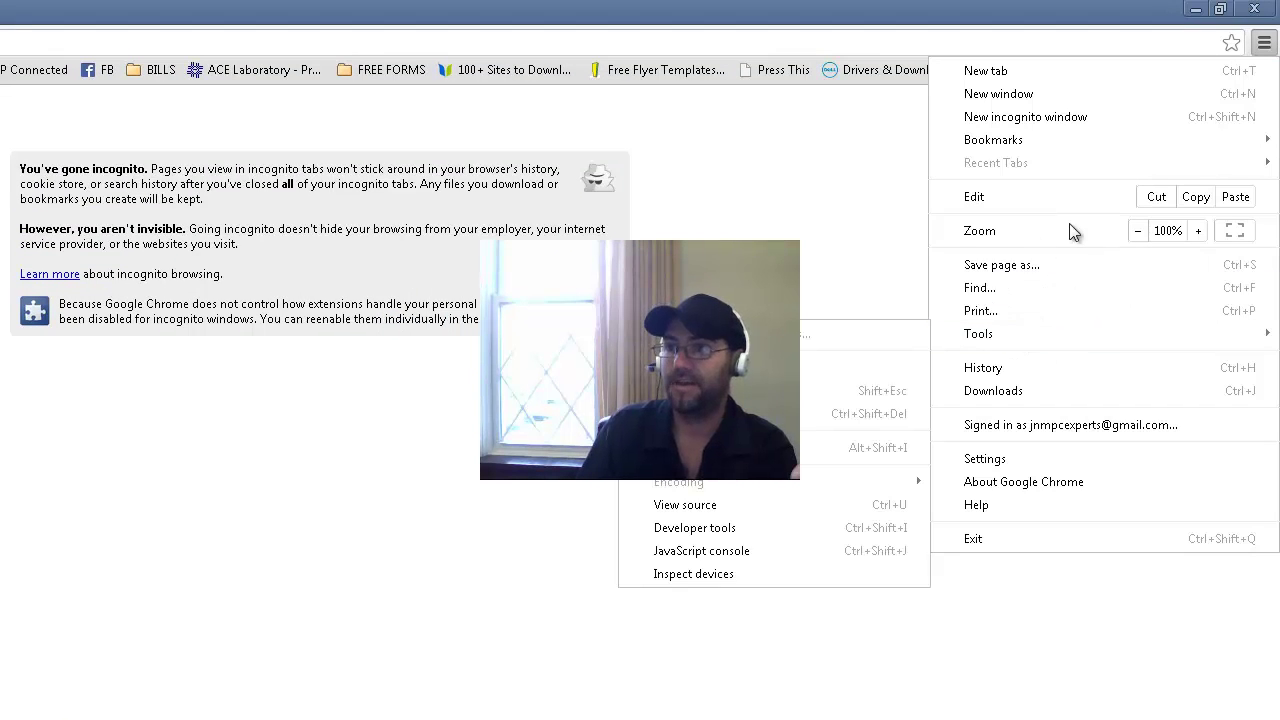
click(473, 540)
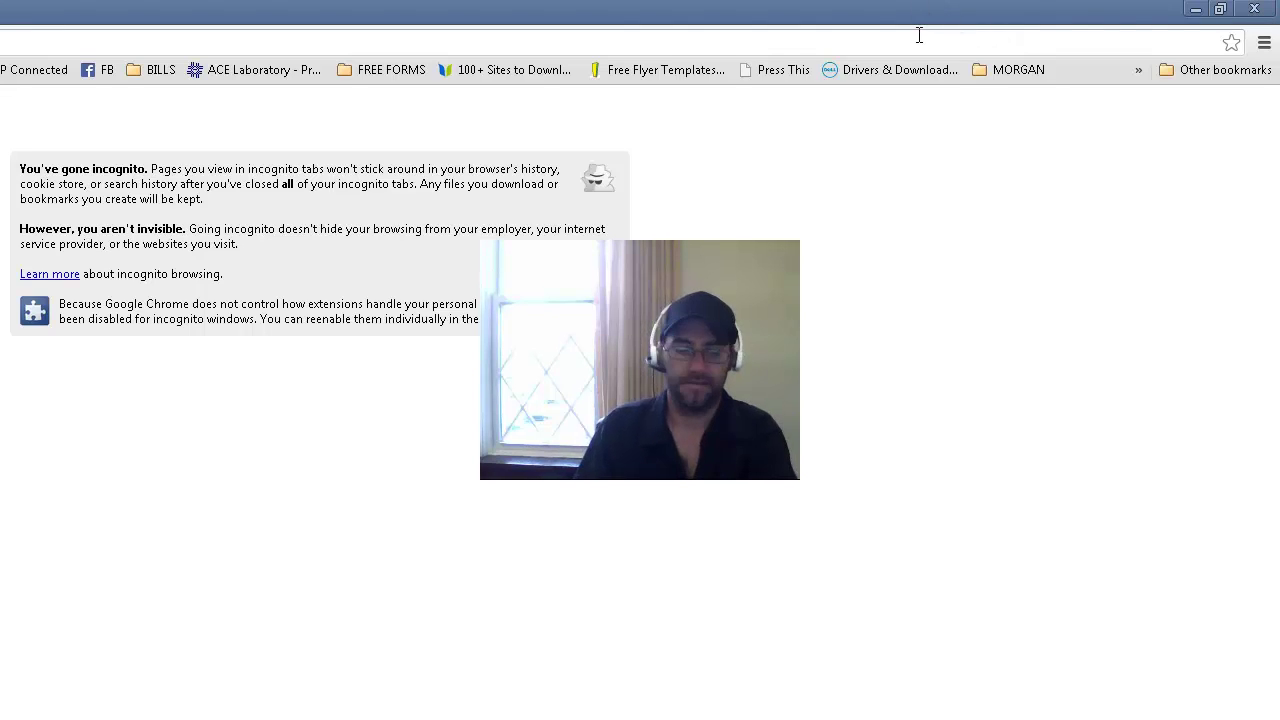
- Search for anti spyware from the address bar, then briefly open and close the All Programs list
text(ant)
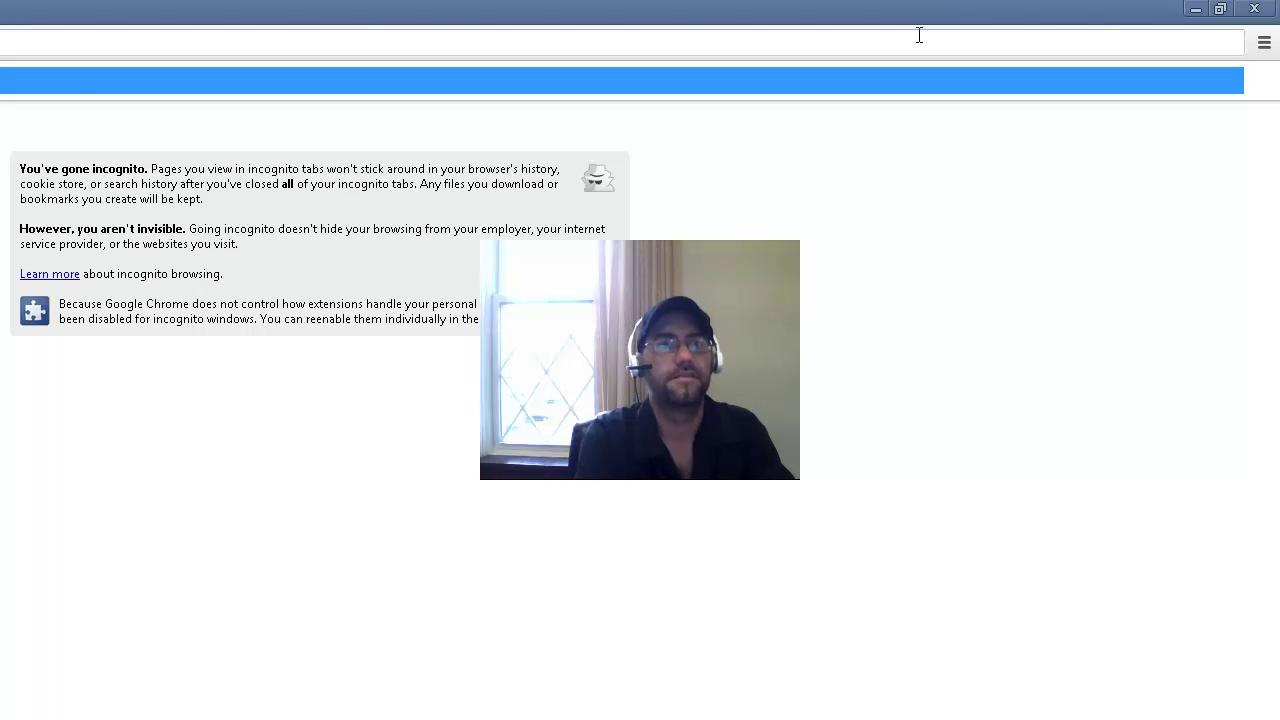
key(Return)
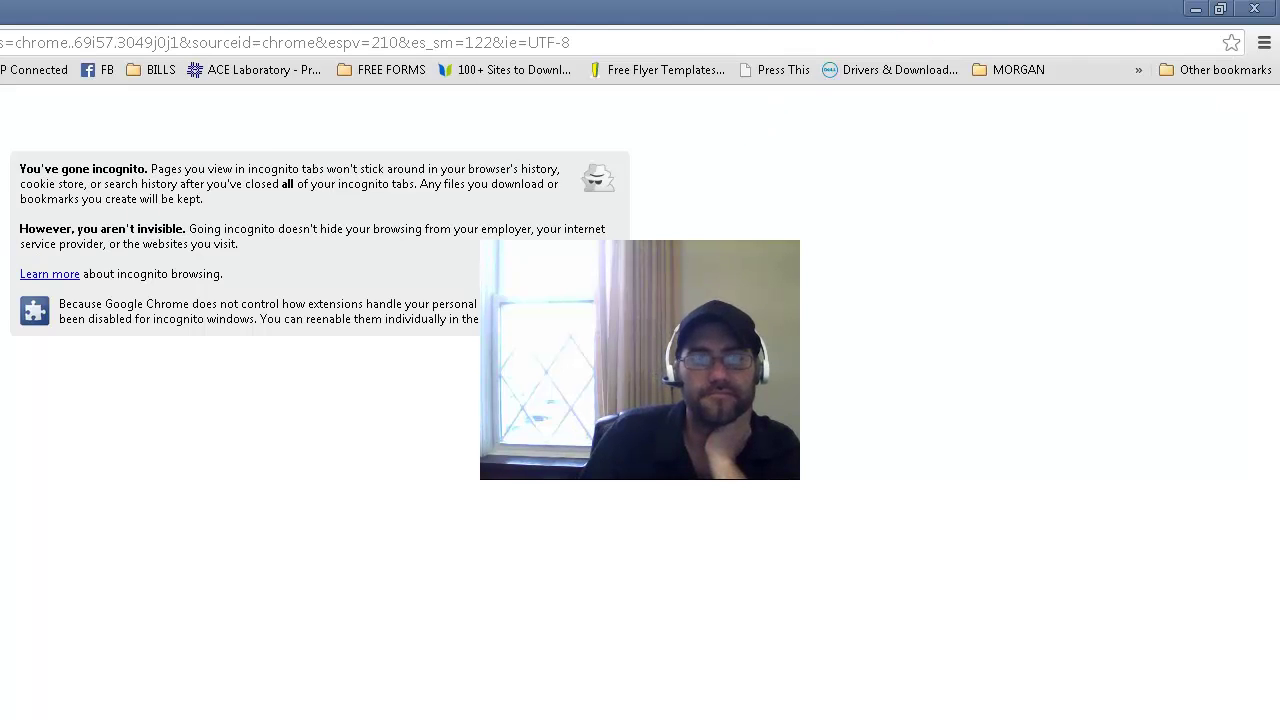
key(alt+F4)
click(25, 708)
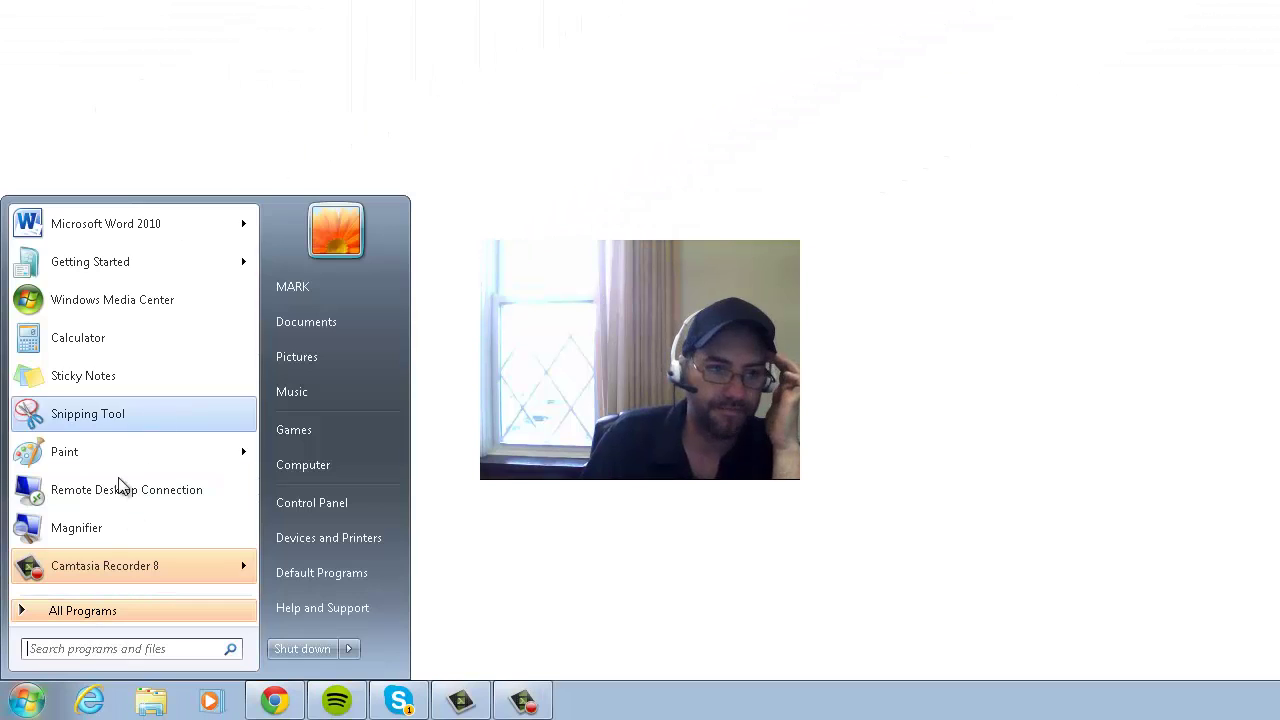
click(72, 617)
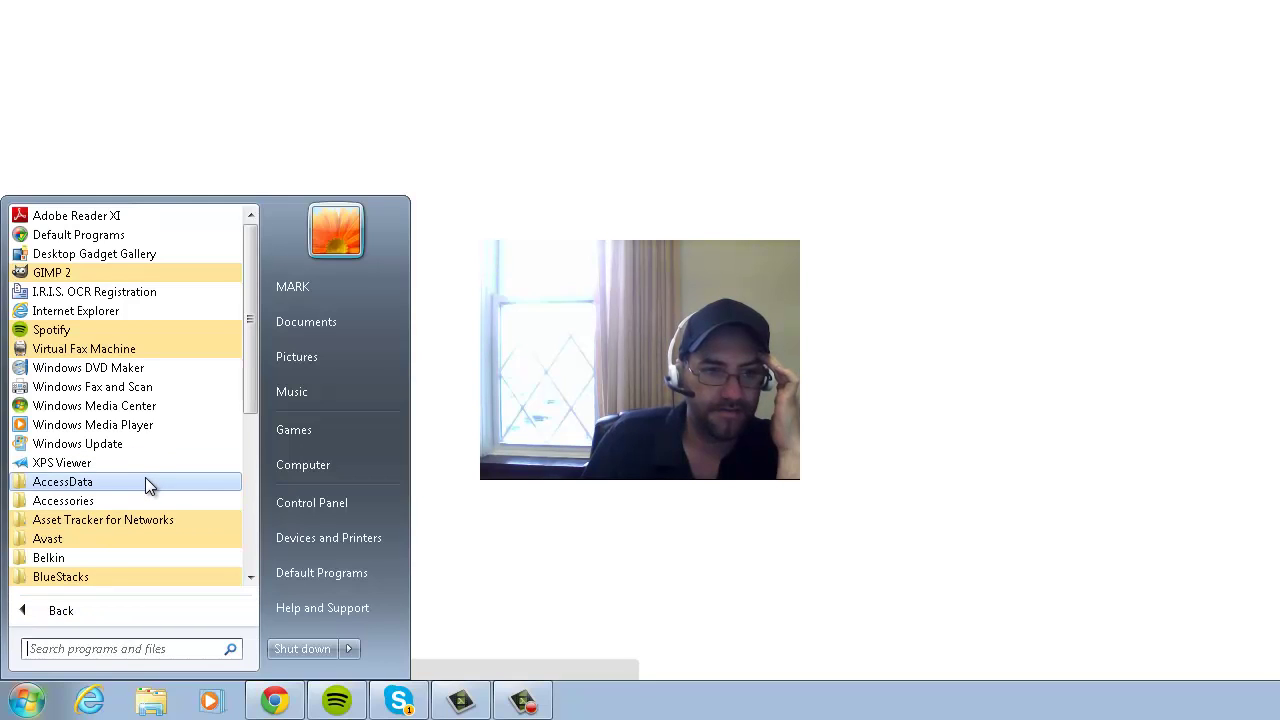
key(super)
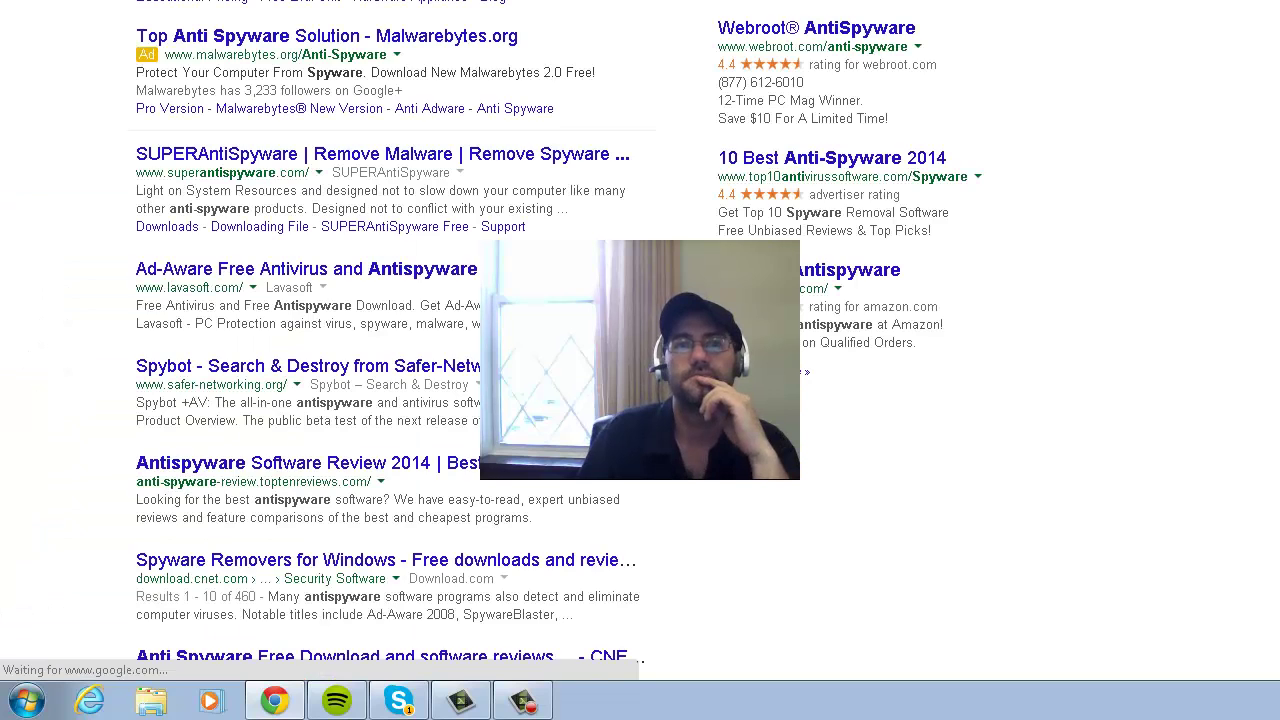
- Open the SUPERAntiSpyware result and scroll over its superantispyware.com home page
click(203, 163)
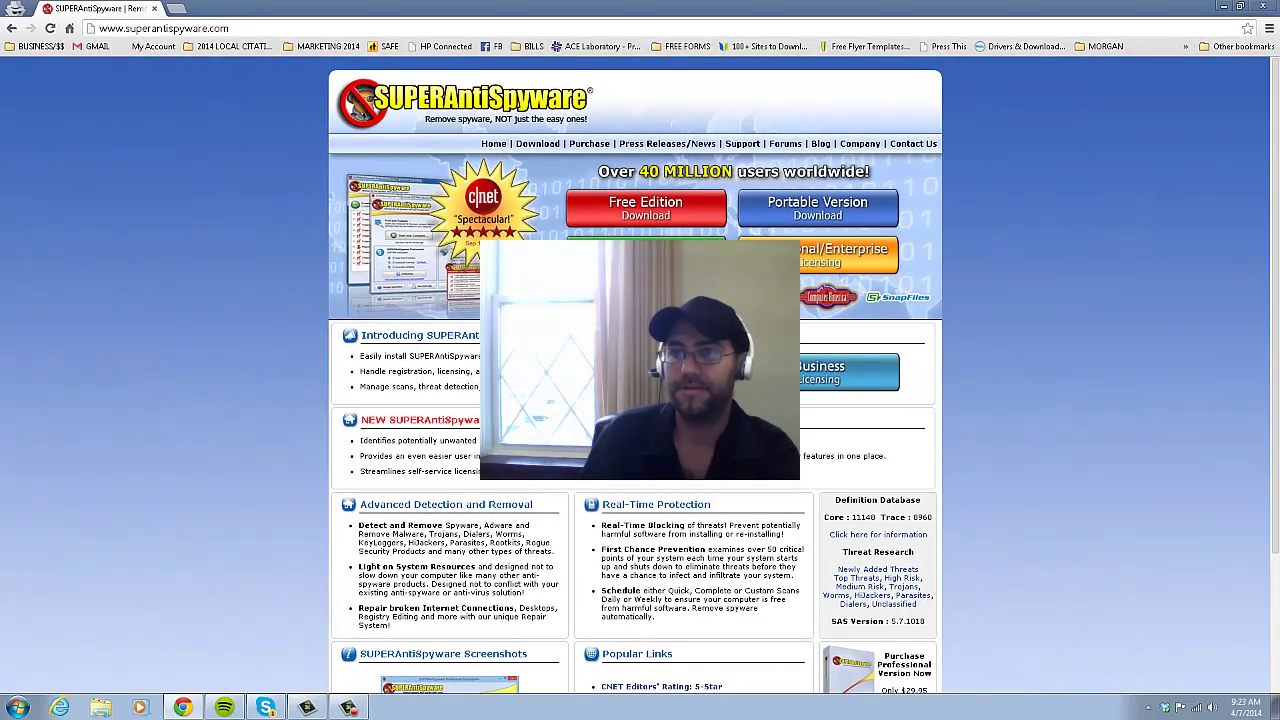
scroll(316, 270, down, 5)
scroll(320, 275, up, 5)
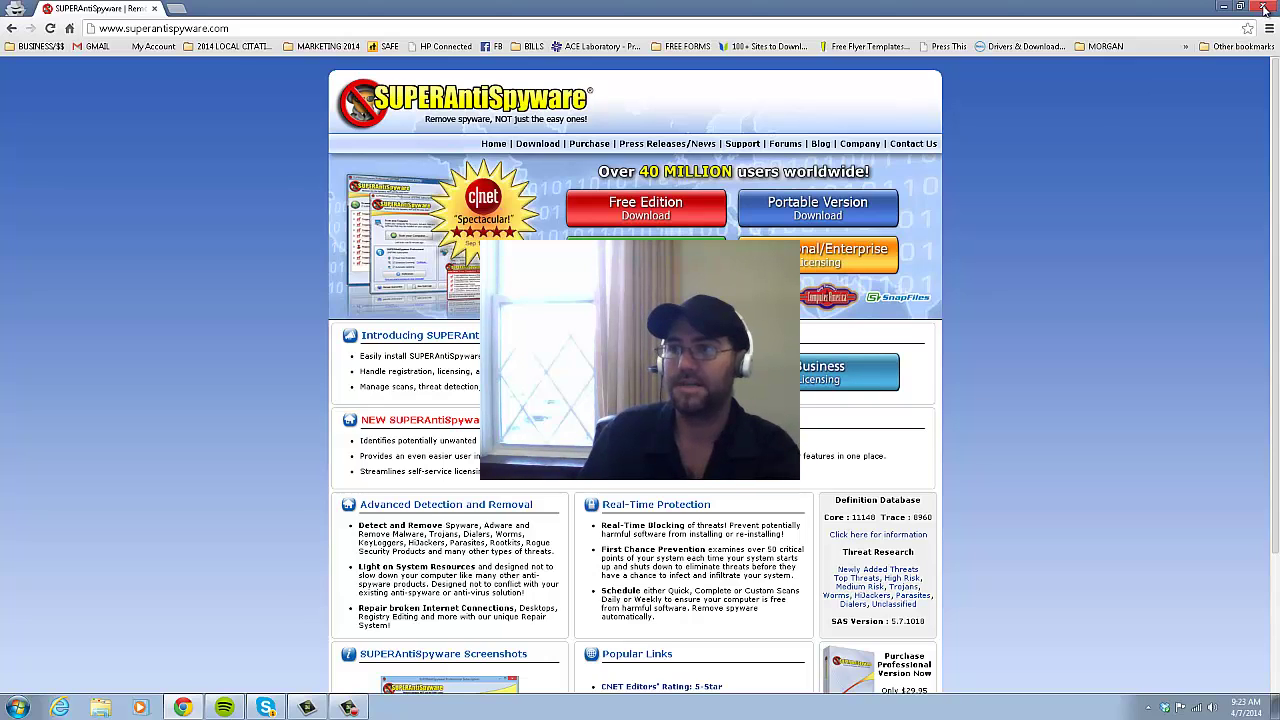
- Close the Chrome incognito window to return to the desktop
click(1263, 8)
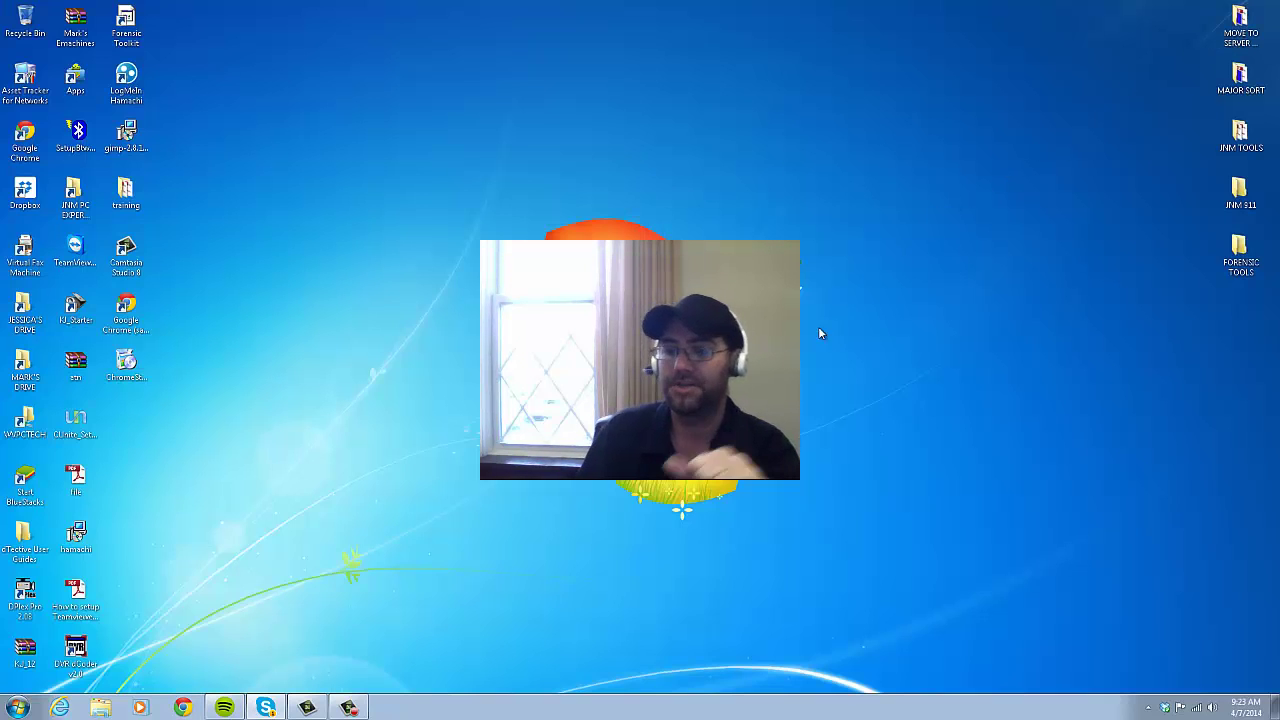